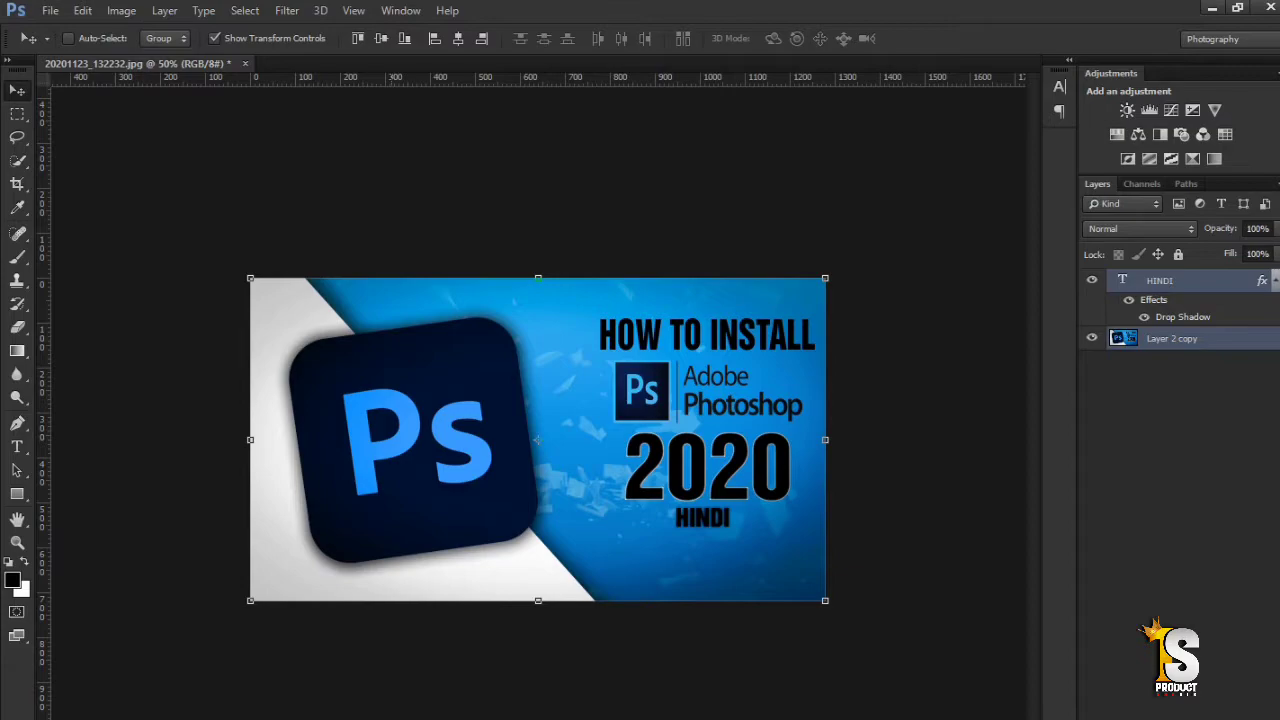
# Step: Open the General preferences
pyautogui.click(50, 11)
pyautogui.moveTo(82, 11)
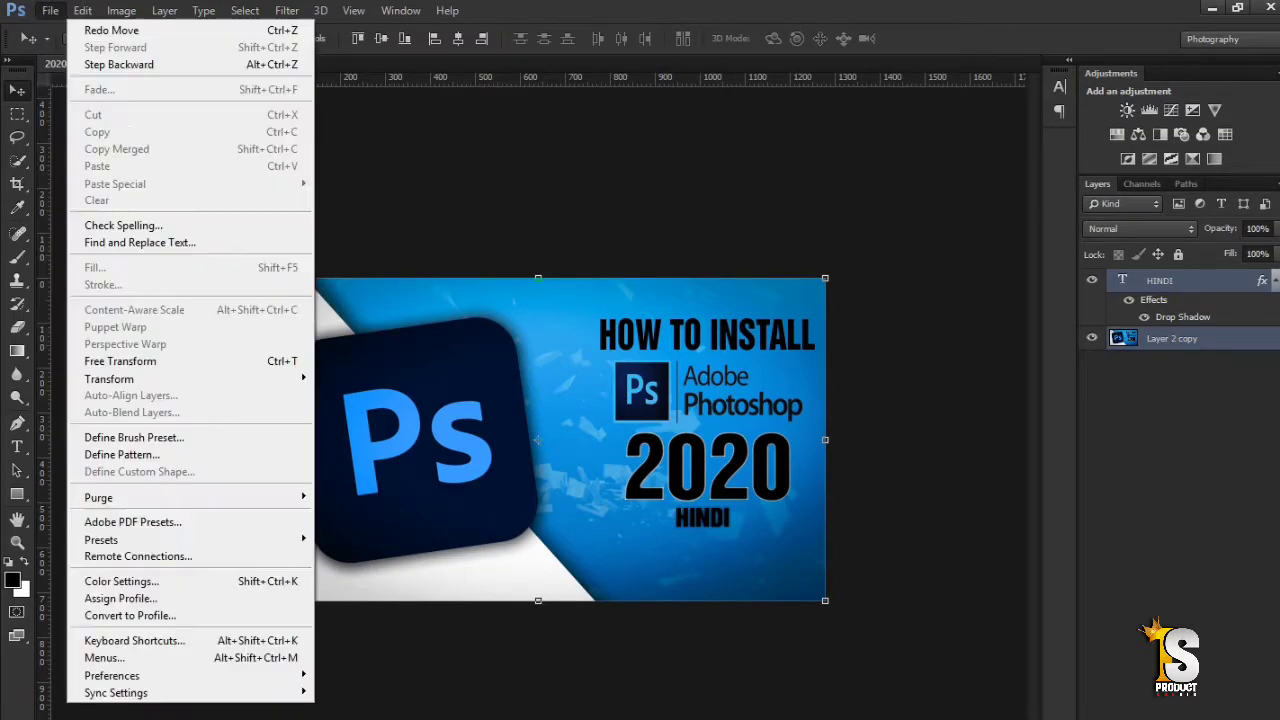
pyautogui.moveTo(112, 675)
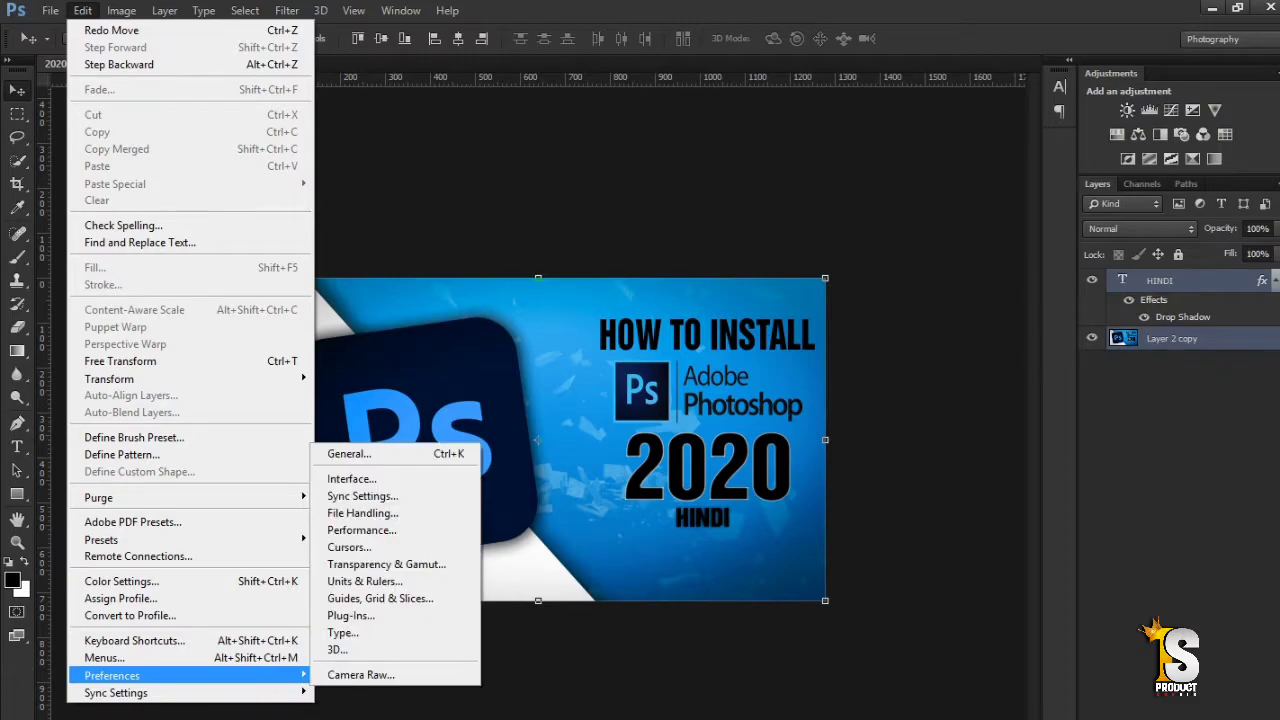
pyautogui.click(349, 453)
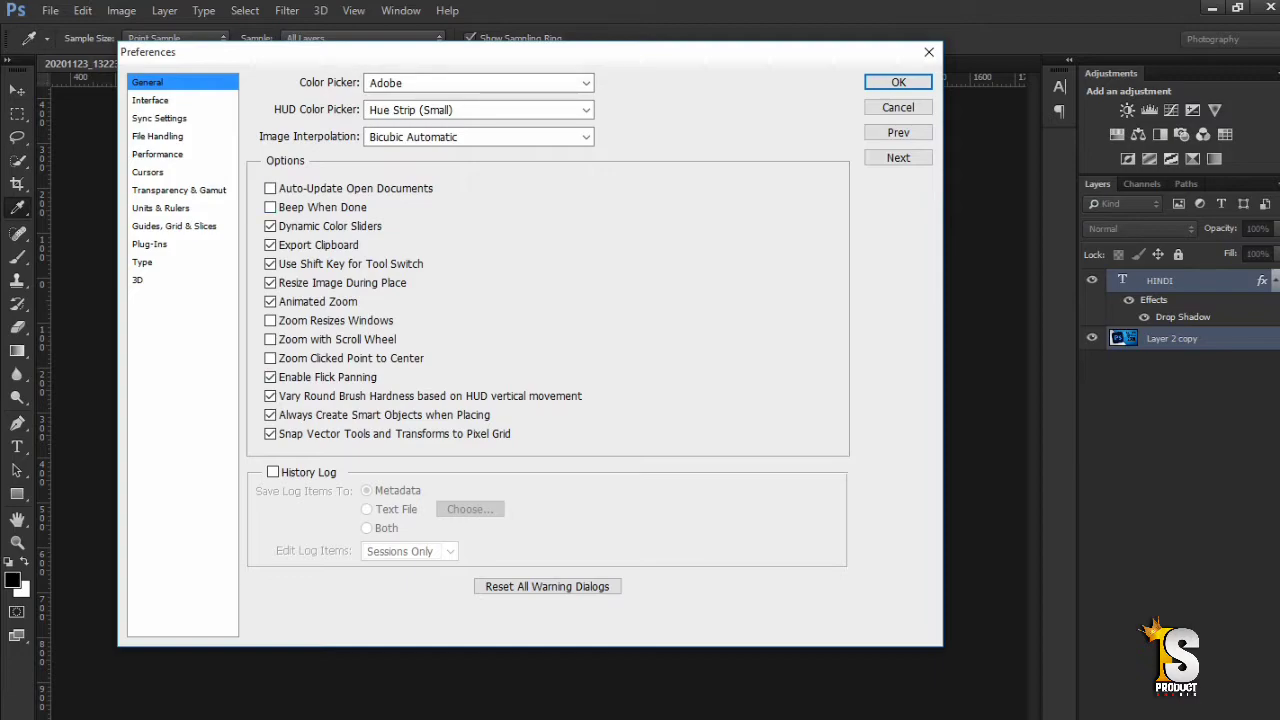
# Step: Try the second-darkest color theme in the Interface preferences and restore the darkest one
pyautogui.click(151, 100)
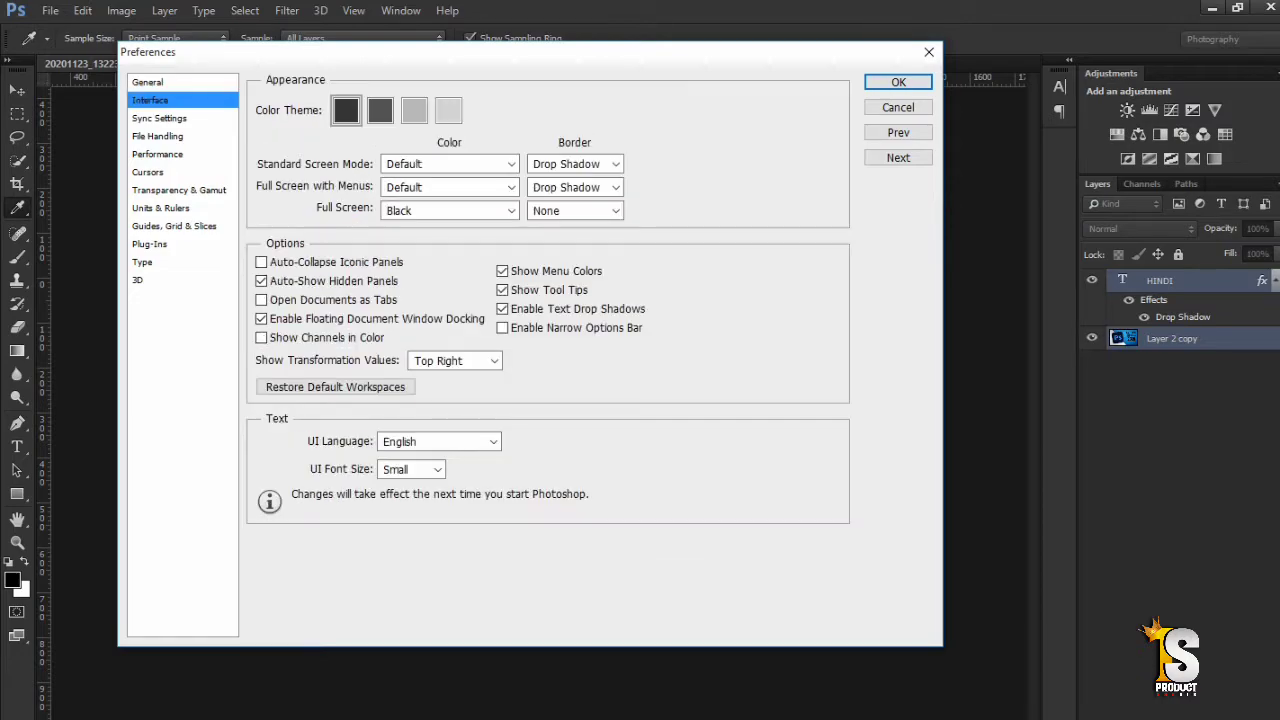
pyautogui.click(380, 110)
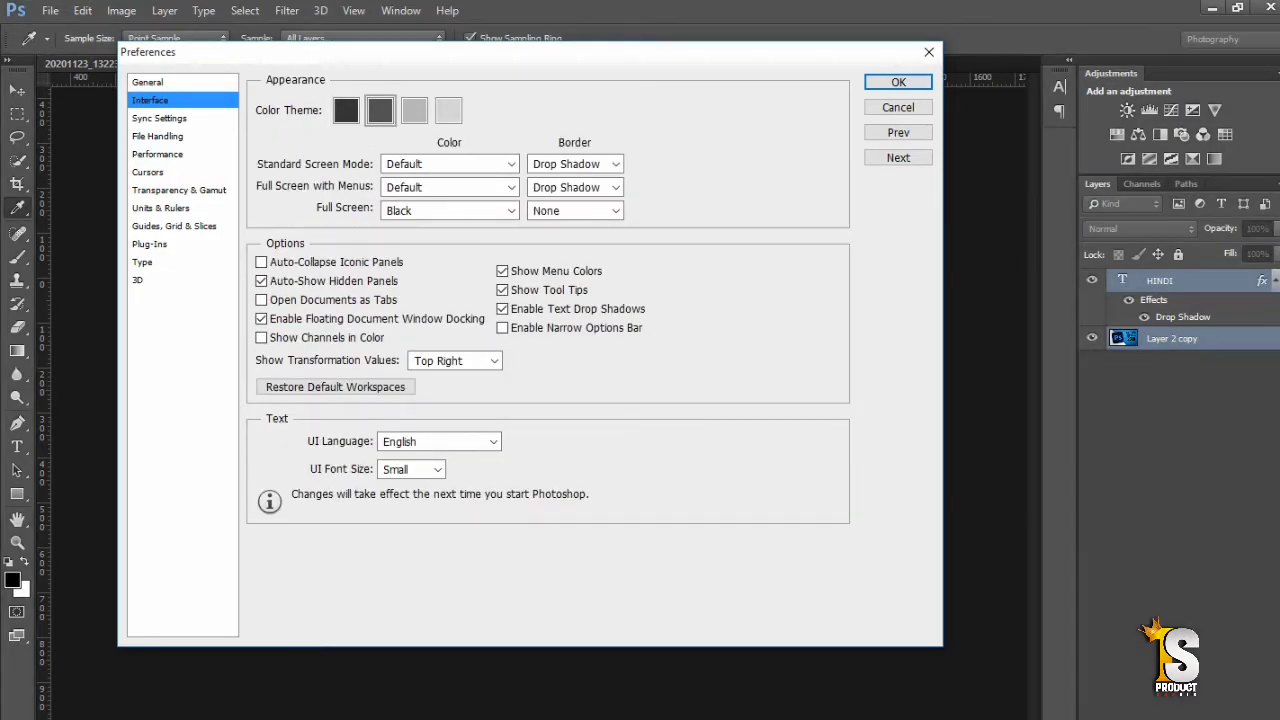
pyautogui.click(346, 110)
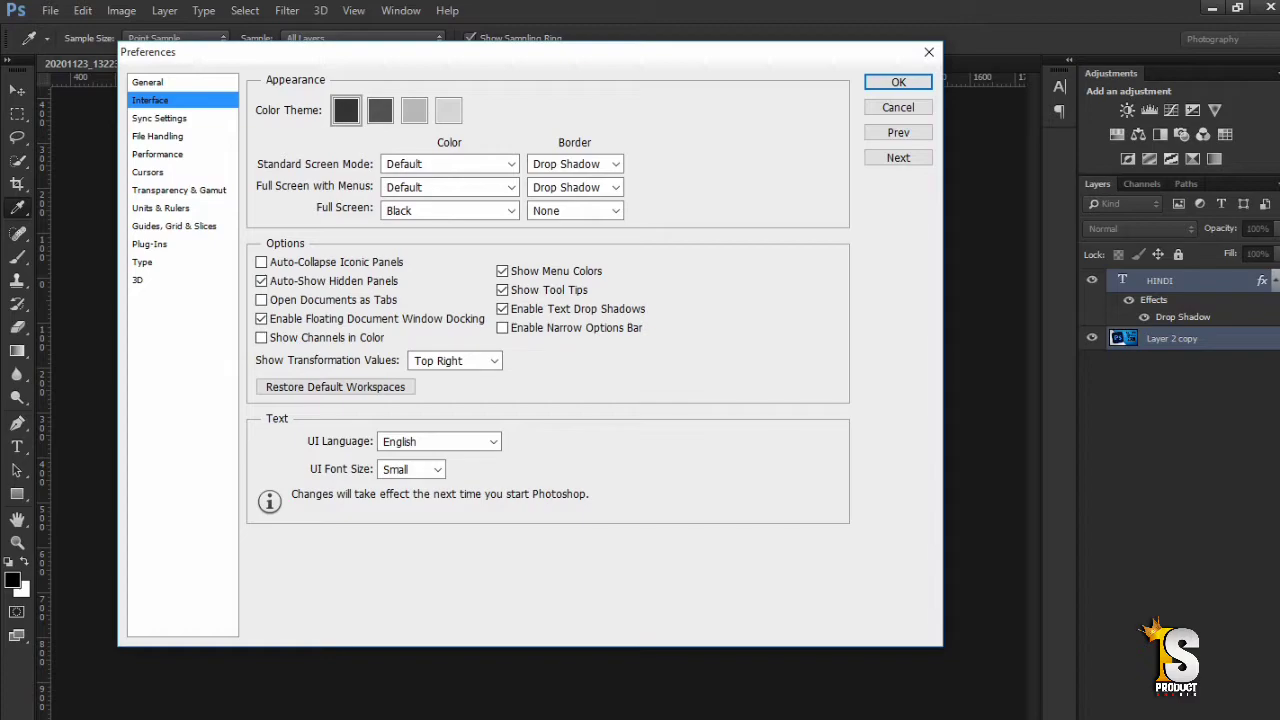
# Step: Set the number of history states to 15 in the Performance preferences
pyautogui.click(158, 154)
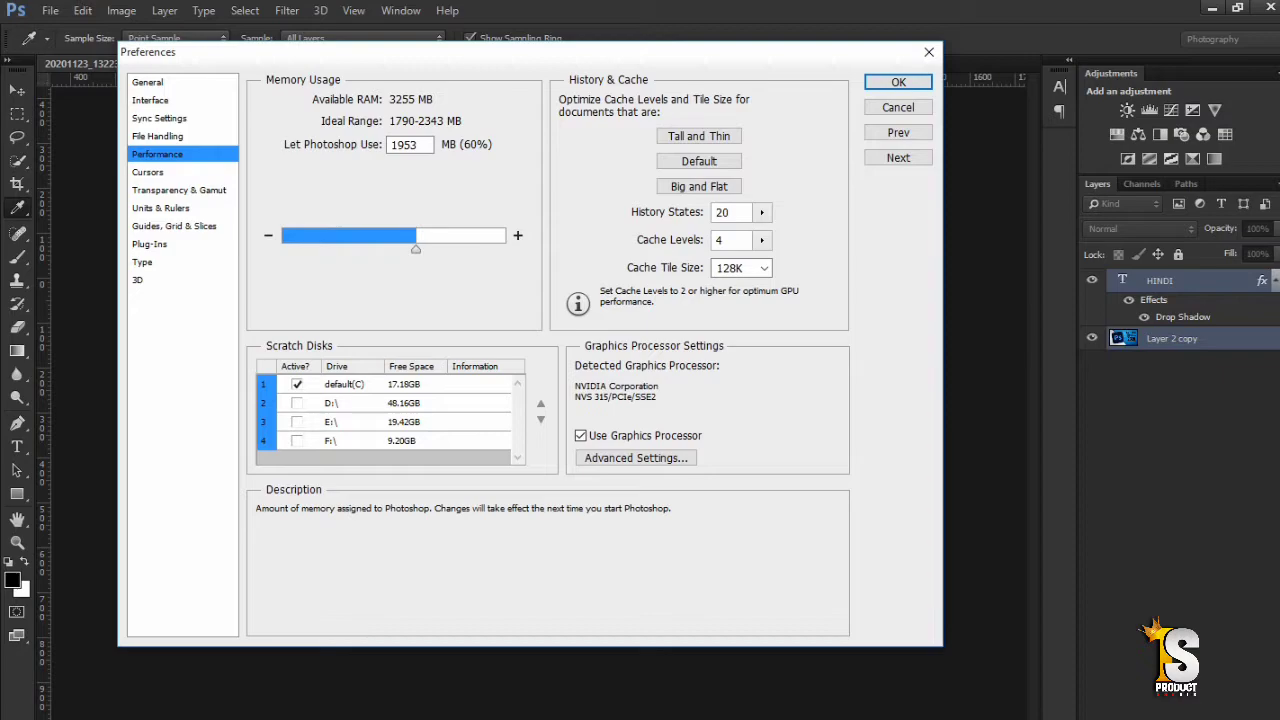
pyautogui.moveTo(391, 145); pyautogui.dragTo(419, 145)
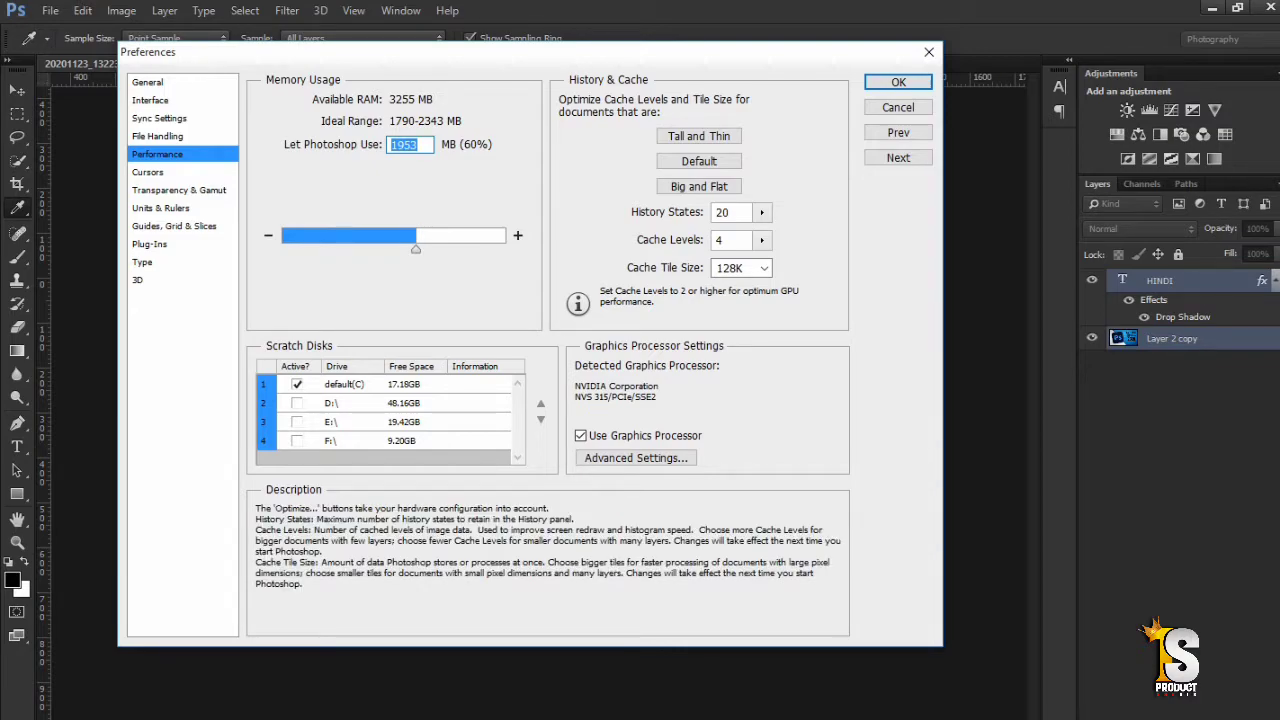
pyautogui.click(761, 212)
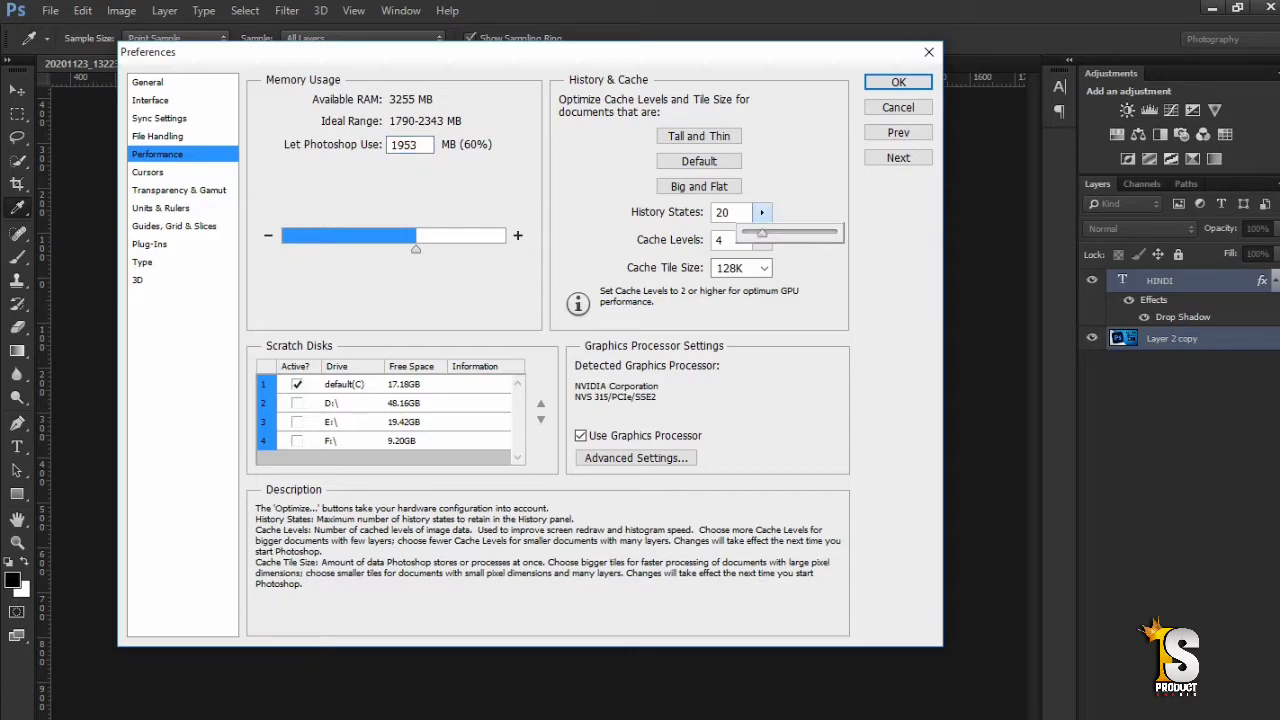
pyautogui.moveTo(761, 233); pyautogui.dragTo(757, 233)
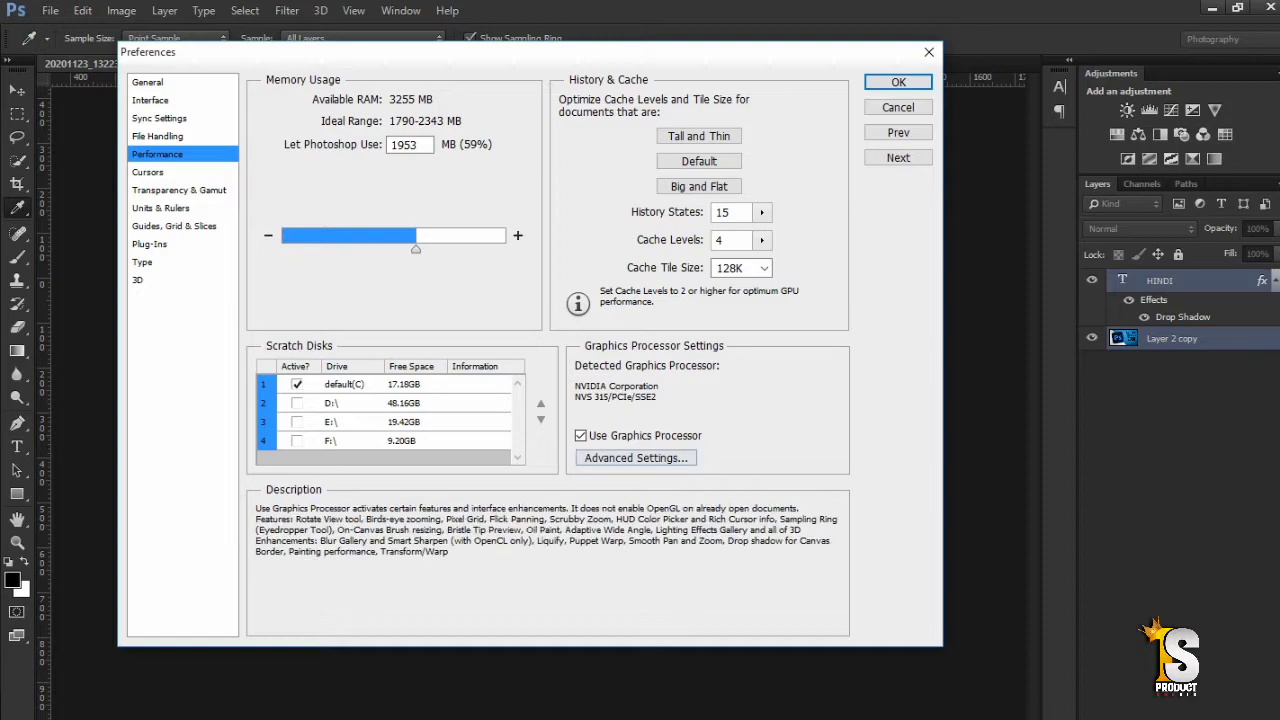
# Step: Try switching off graphics processor use and switch it back on
pyautogui.click(581, 436)
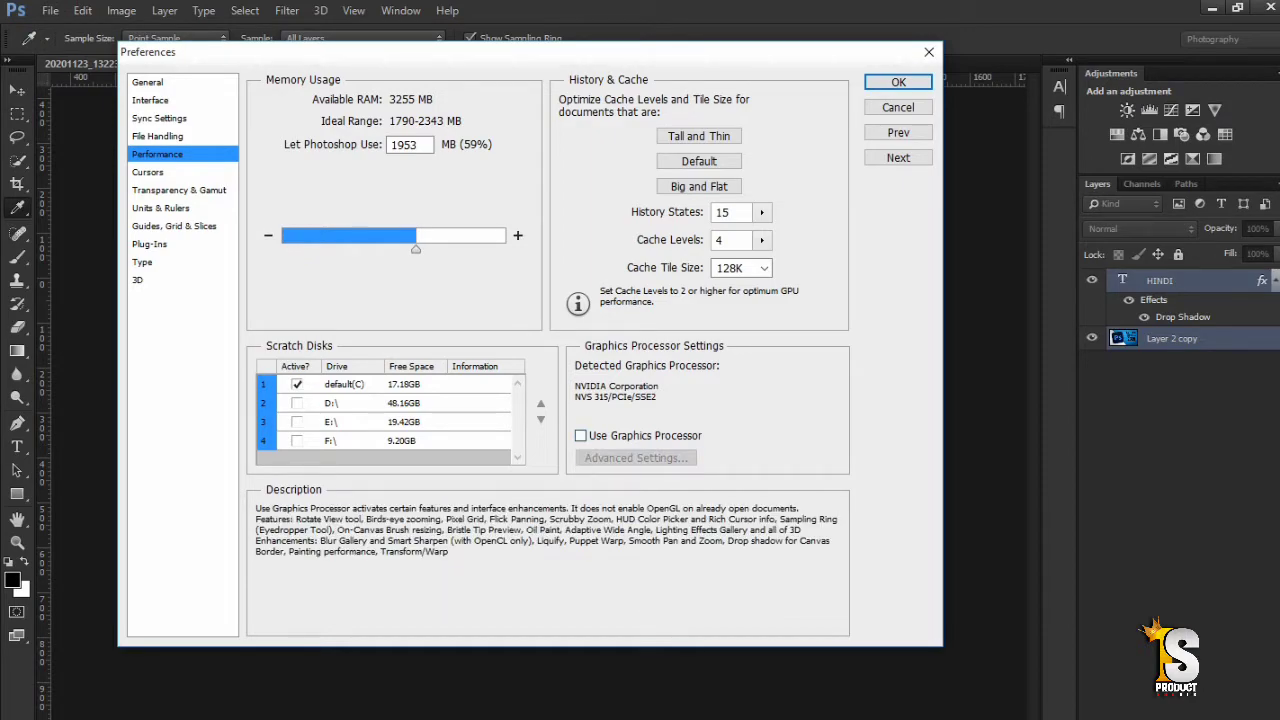
pyautogui.click(581, 436)
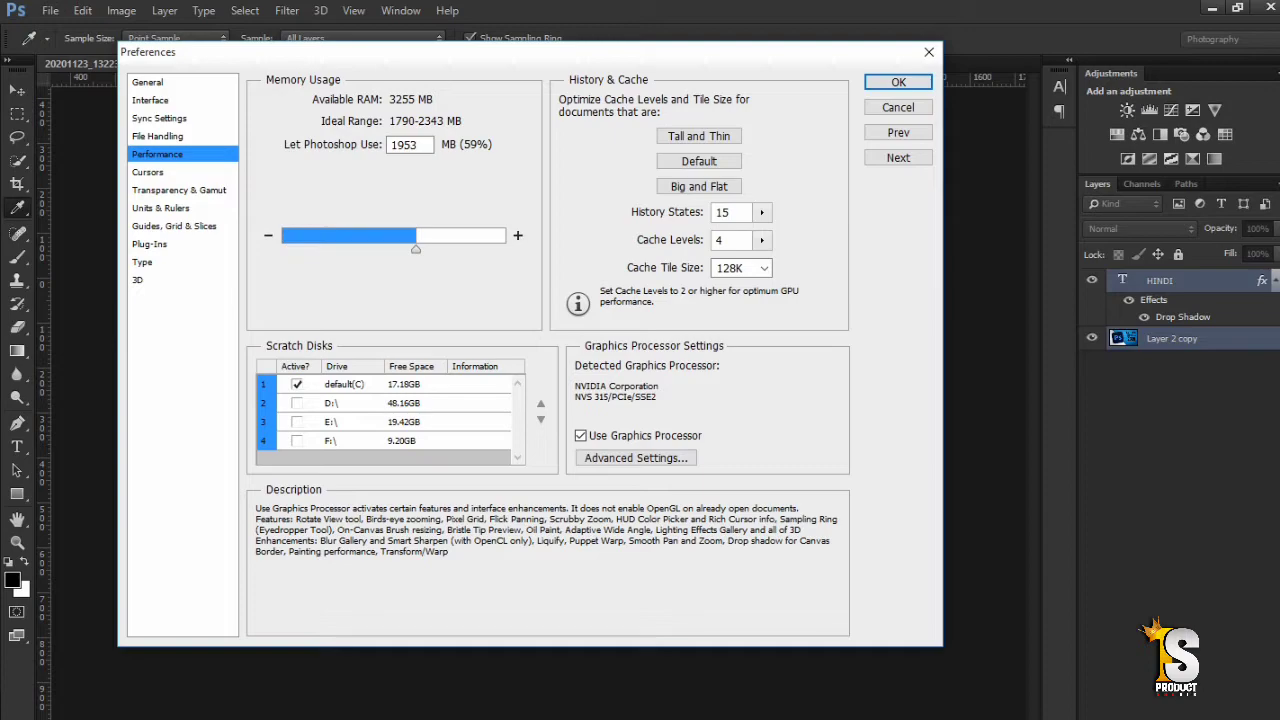
pyautogui.click(581, 436)
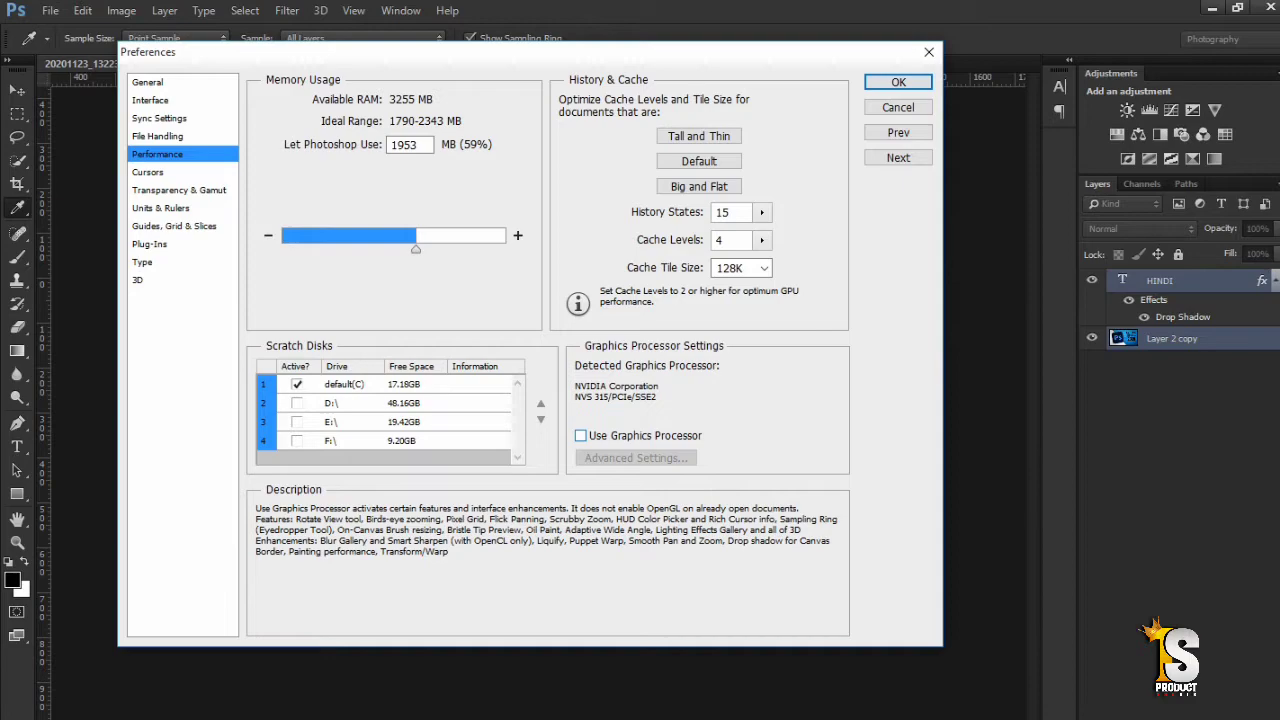
pyautogui.click(581, 436)
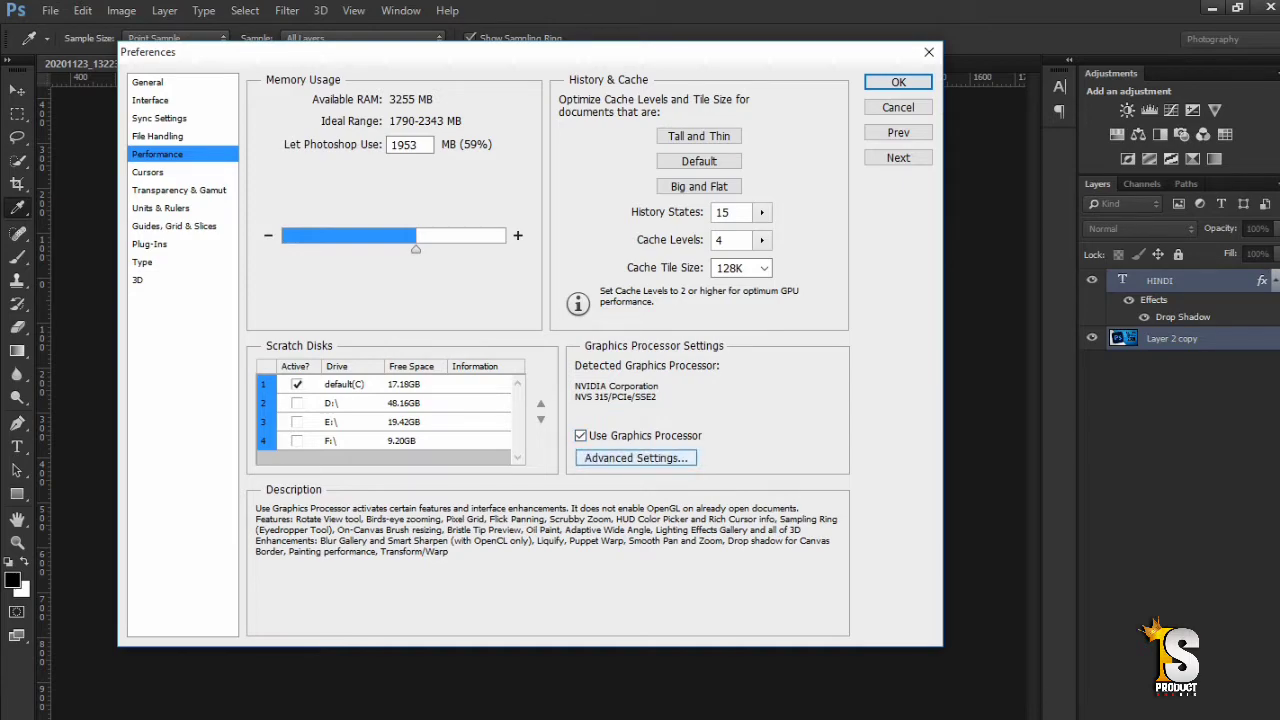
# Step: Set the drawing mode to Advanced in the advanced graphics processor settings
pyautogui.click(636, 458)
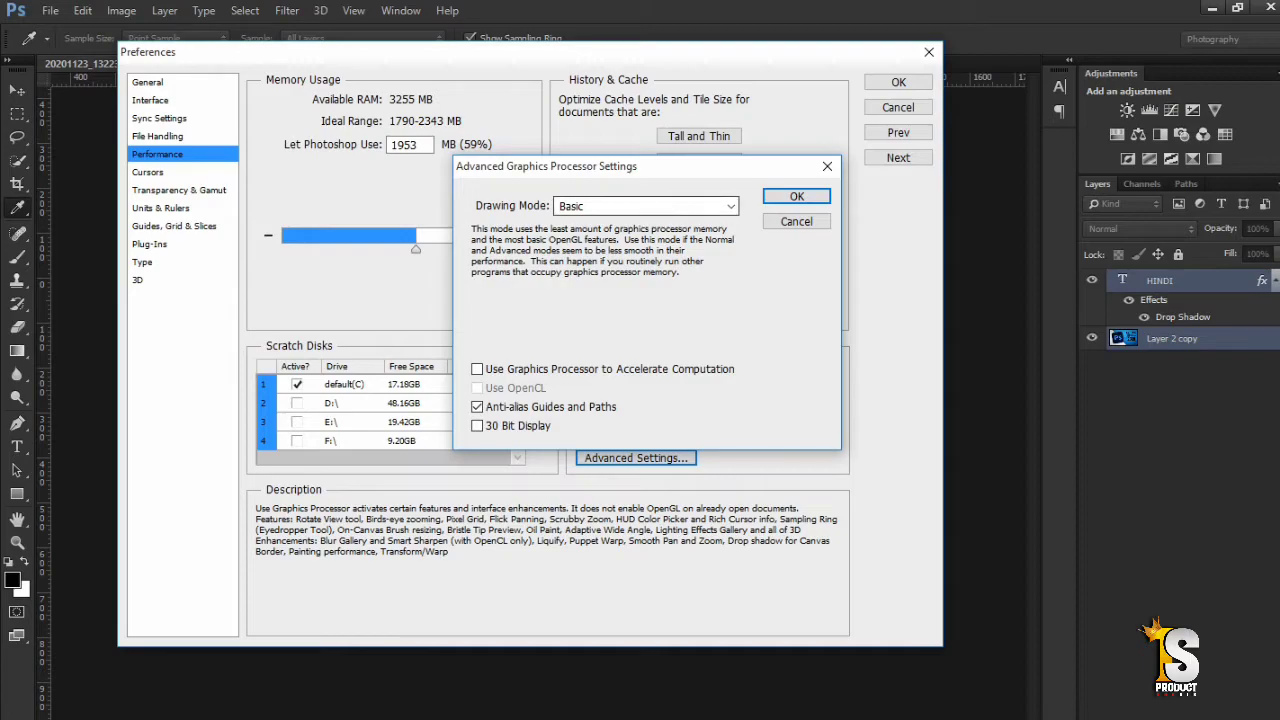
pyautogui.click(645, 206)
pyautogui.click(645, 224)
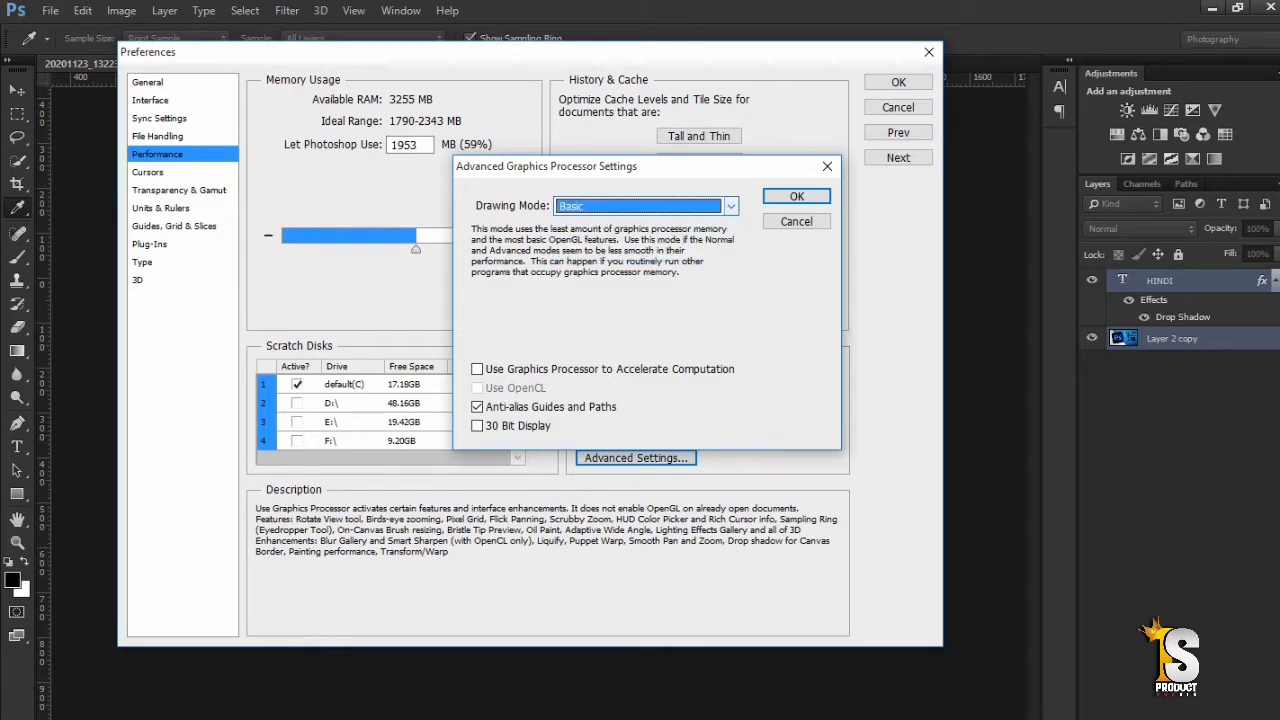
pyautogui.click(645, 206)
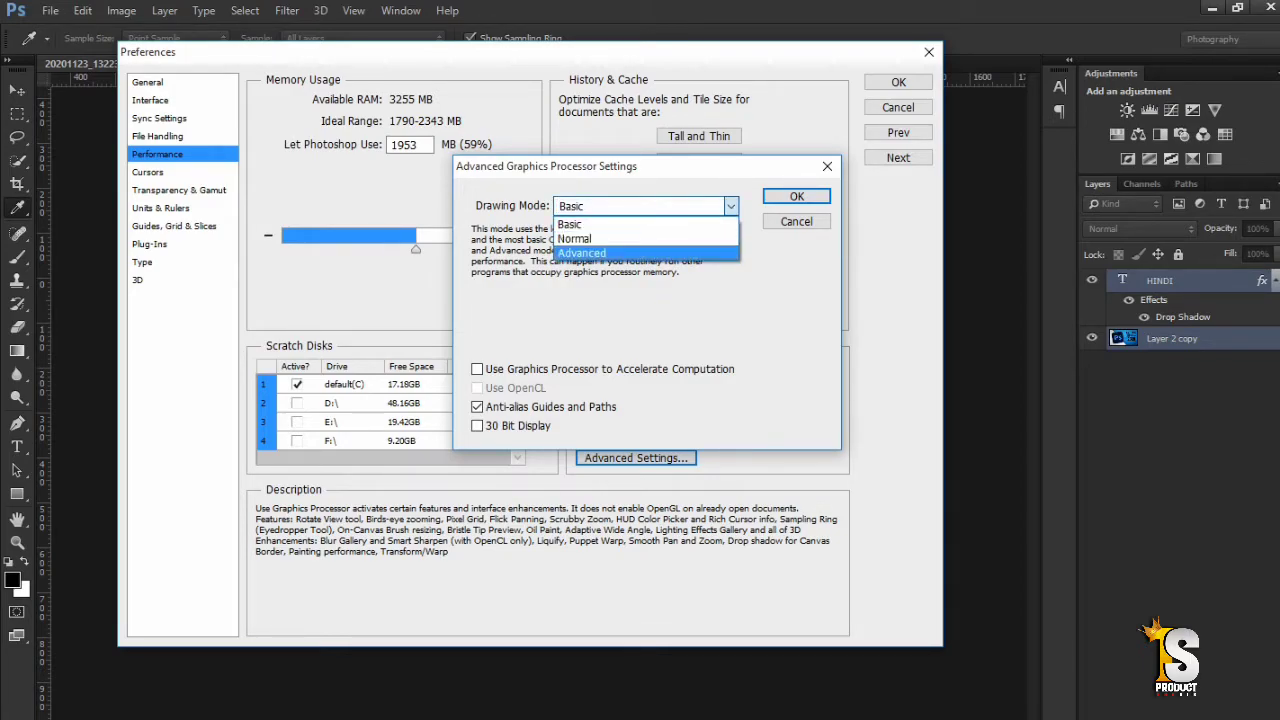
pyautogui.click(645, 253)
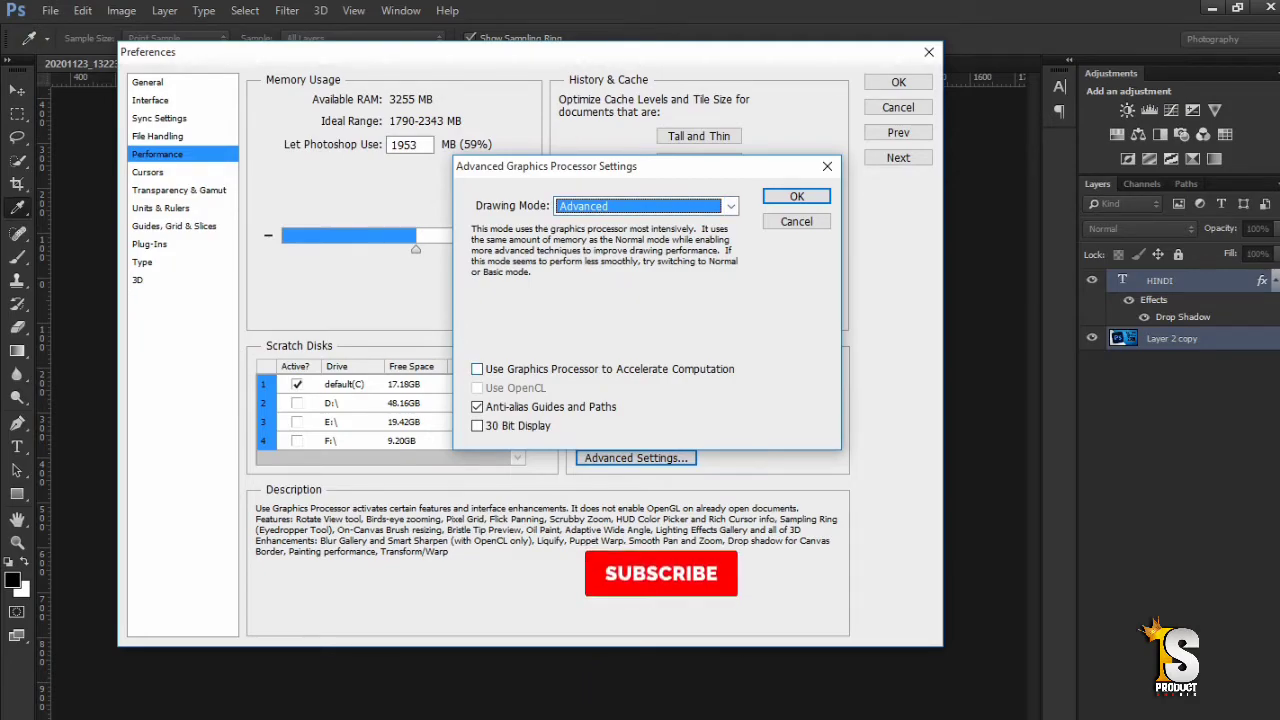
# Step: Enable graphics processor acceleration of computation and 30 Bit Display, keep the Advanced drawing mode, and apply the preferences
pyautogui.click(477, 369)
pyautogui.click(477, 426)
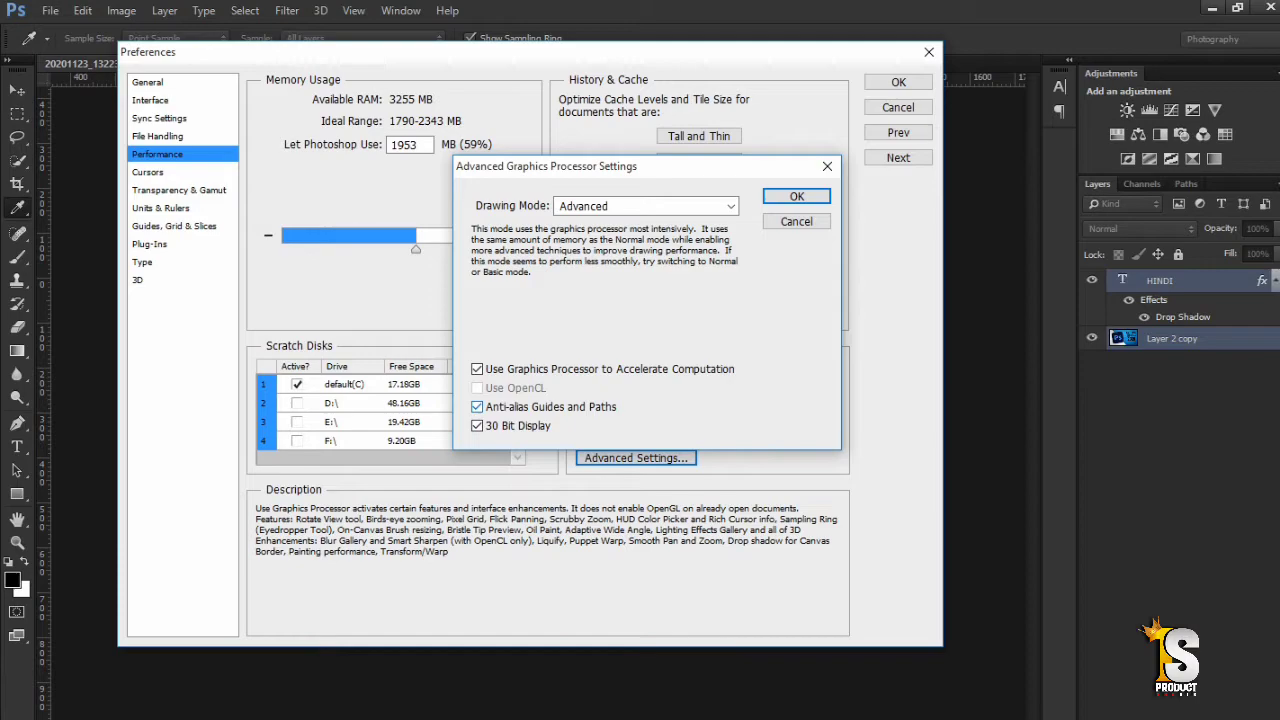
pyautogui.click(646, 206)
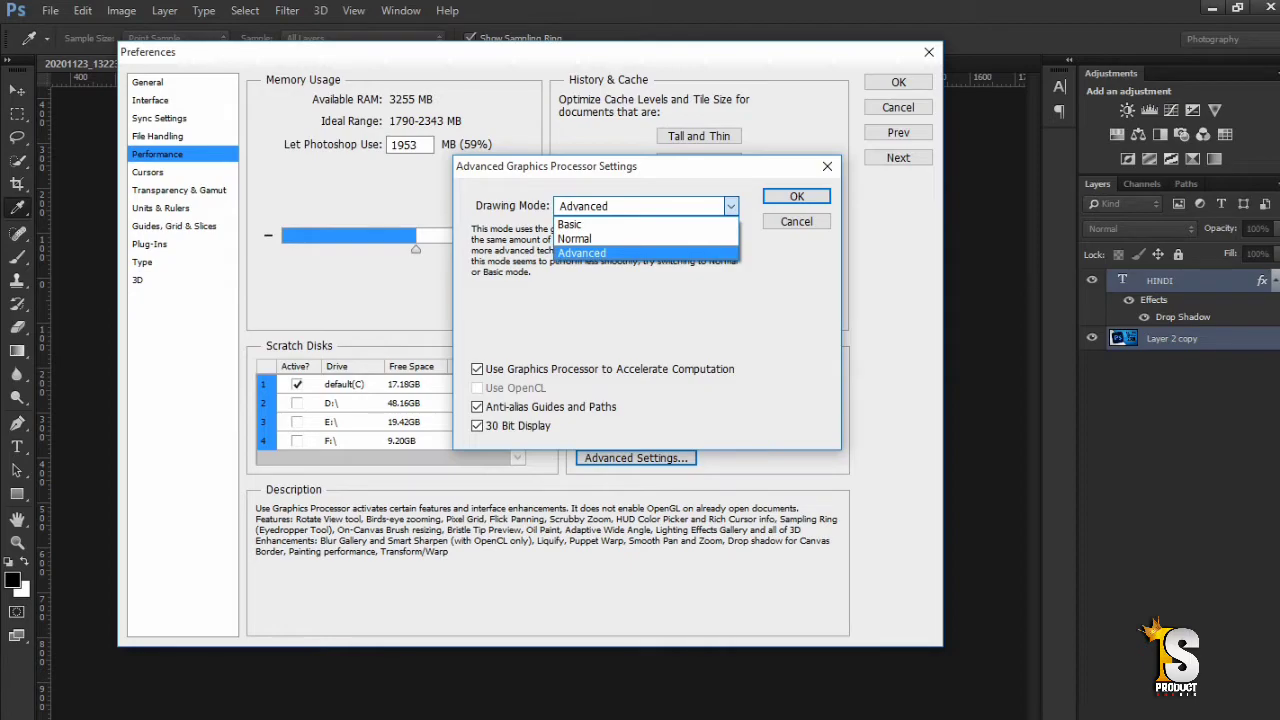
pyautogui.click(600, 253)
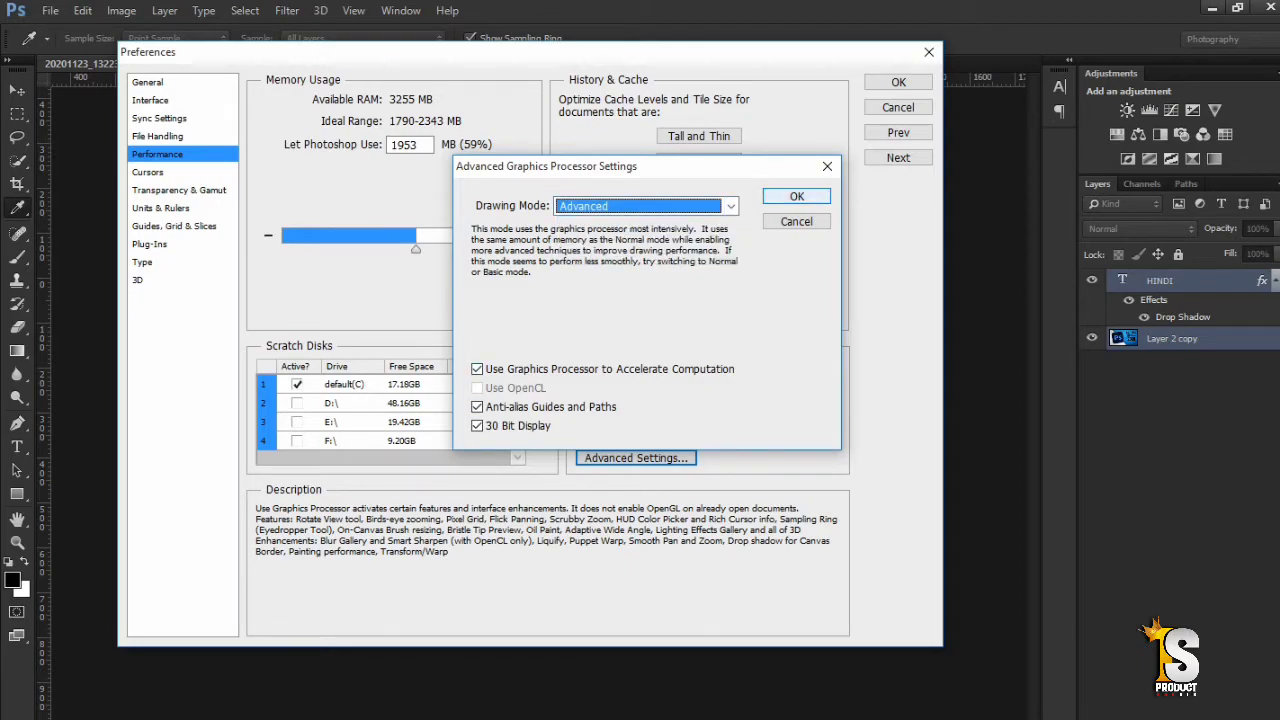
pyautogui.click(796, 196)
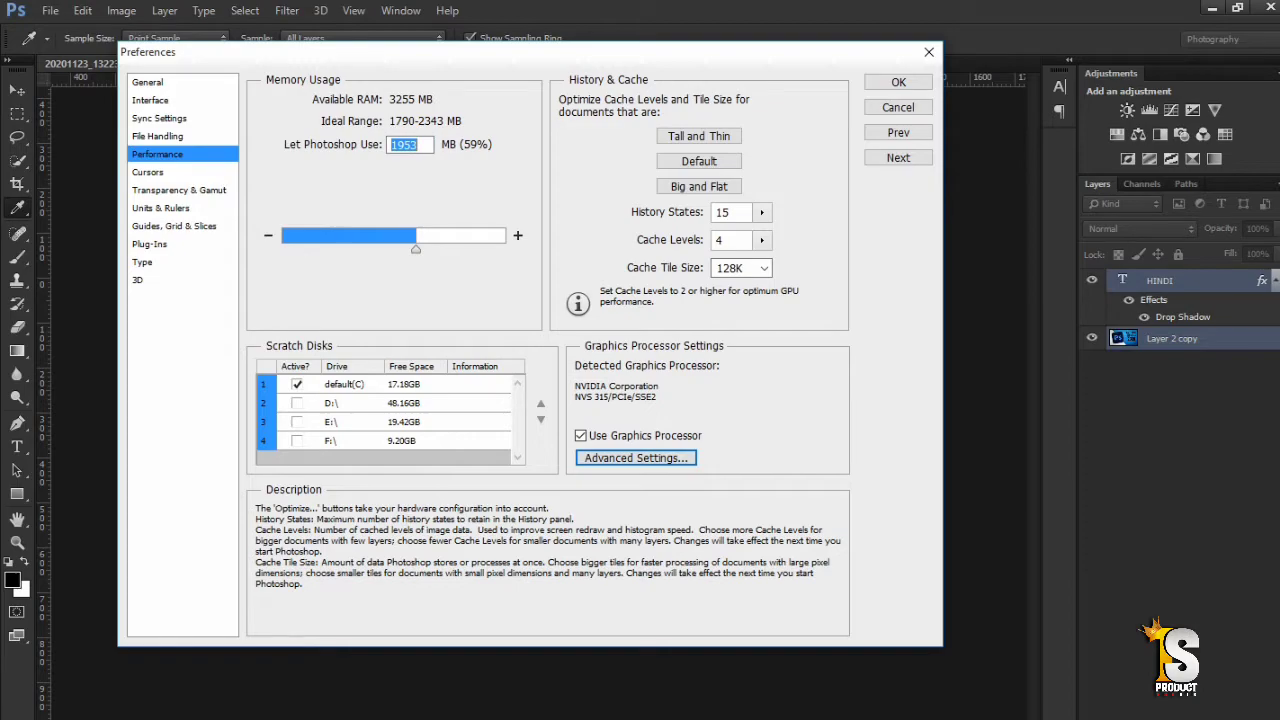
pyautogui.click(898, 82)
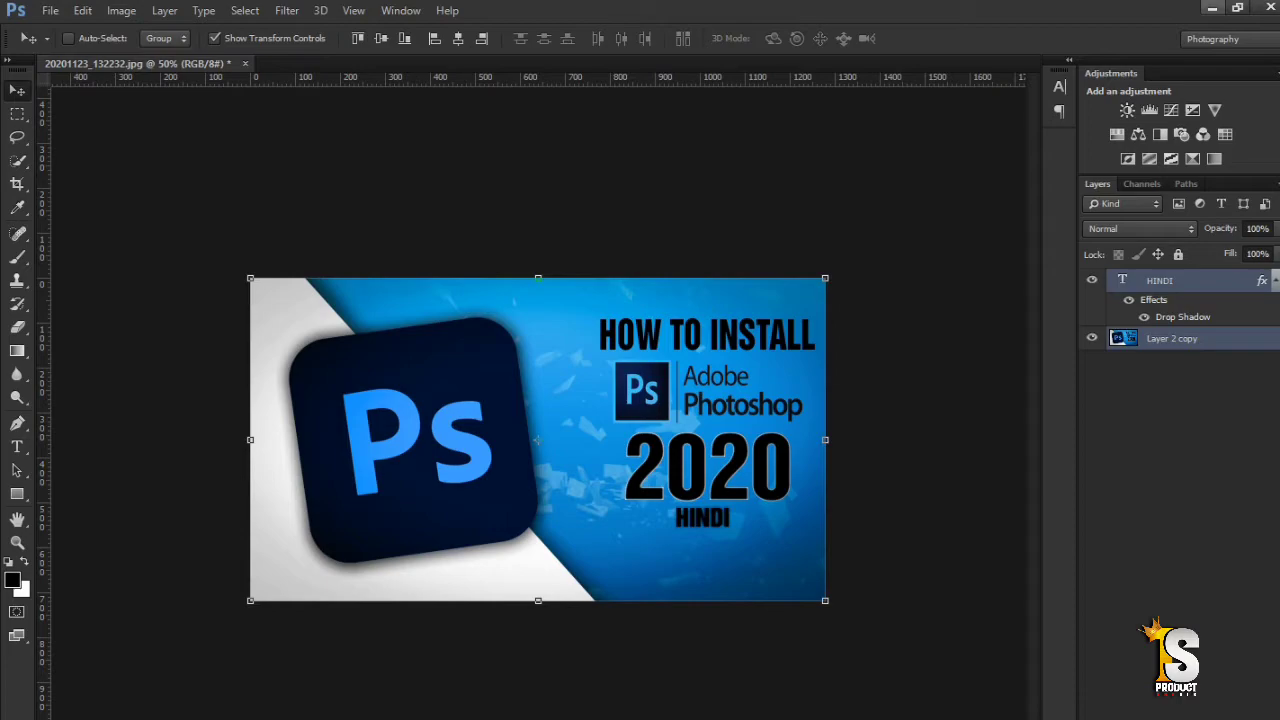
# Step: Switch to File Explorer and open the Adobe folder inside Program Files (x86) on the C: drive
pyautogui.click(1211, 7)
pyautogui.doubleClick(33, 30)
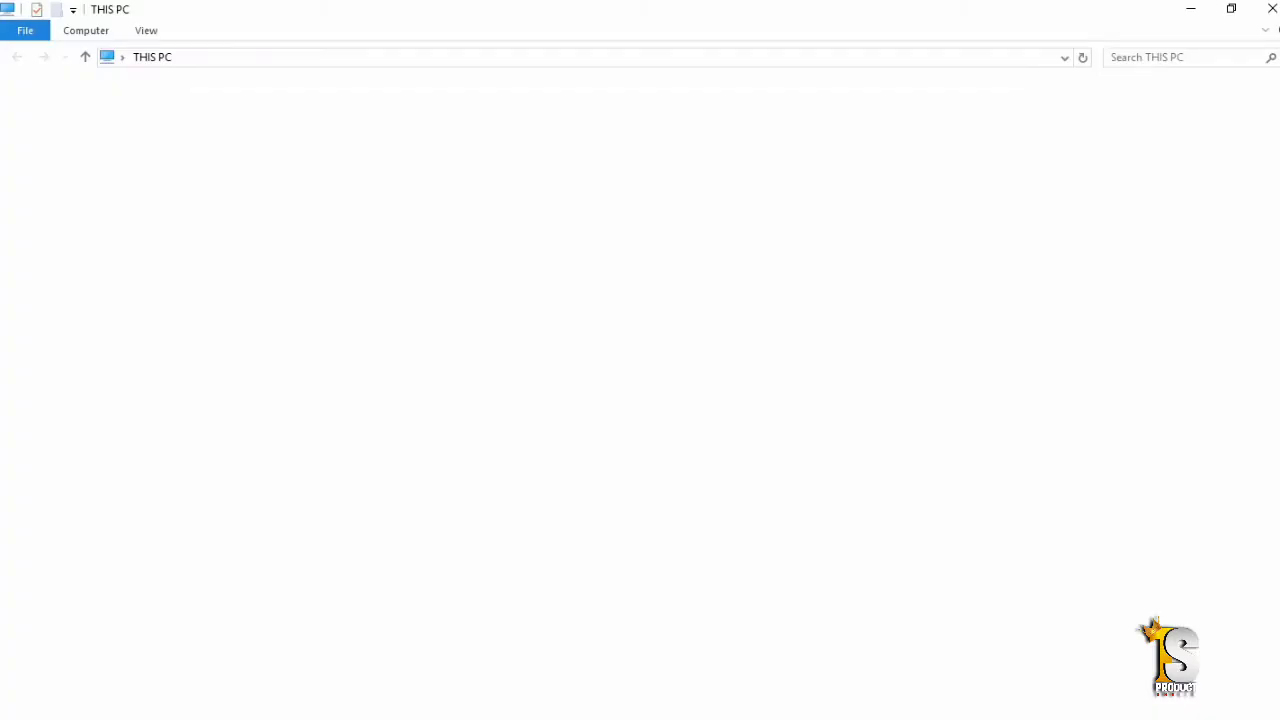
pyautogui.doubleClick(274, 156)
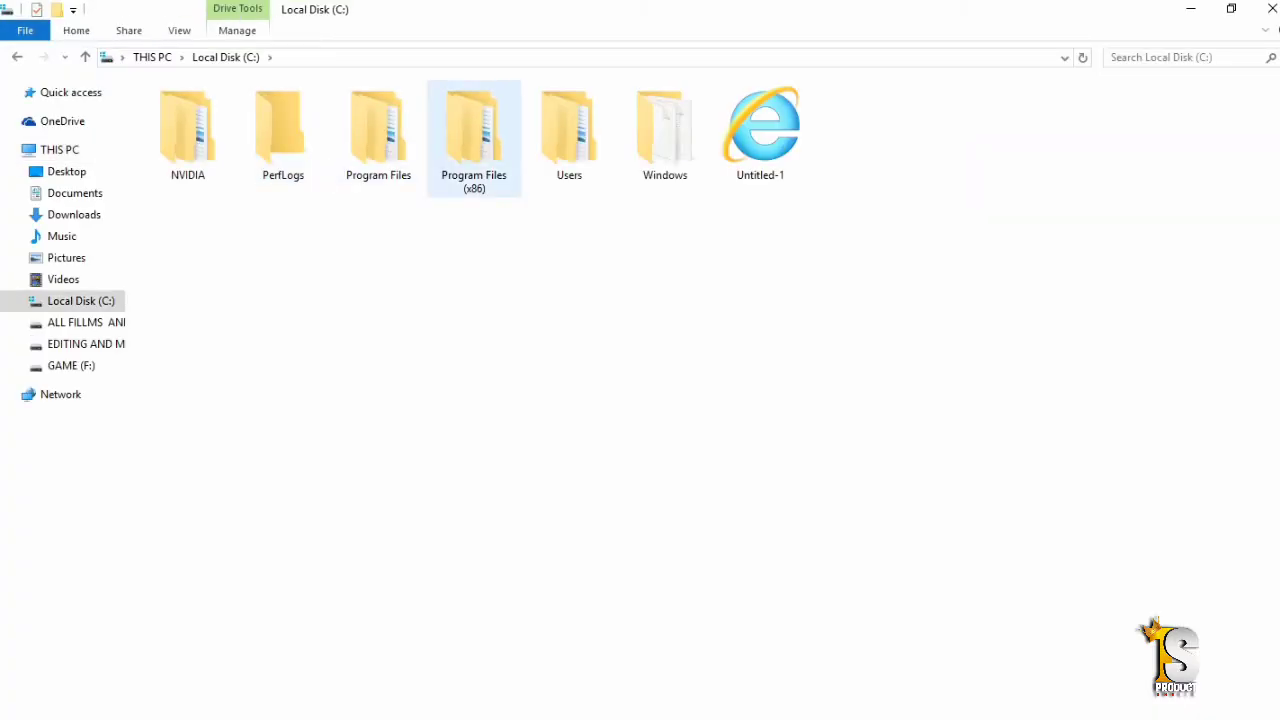
pyautogui.doubleClick(474, 140)
pyautogui.doubleClick(200, 148)
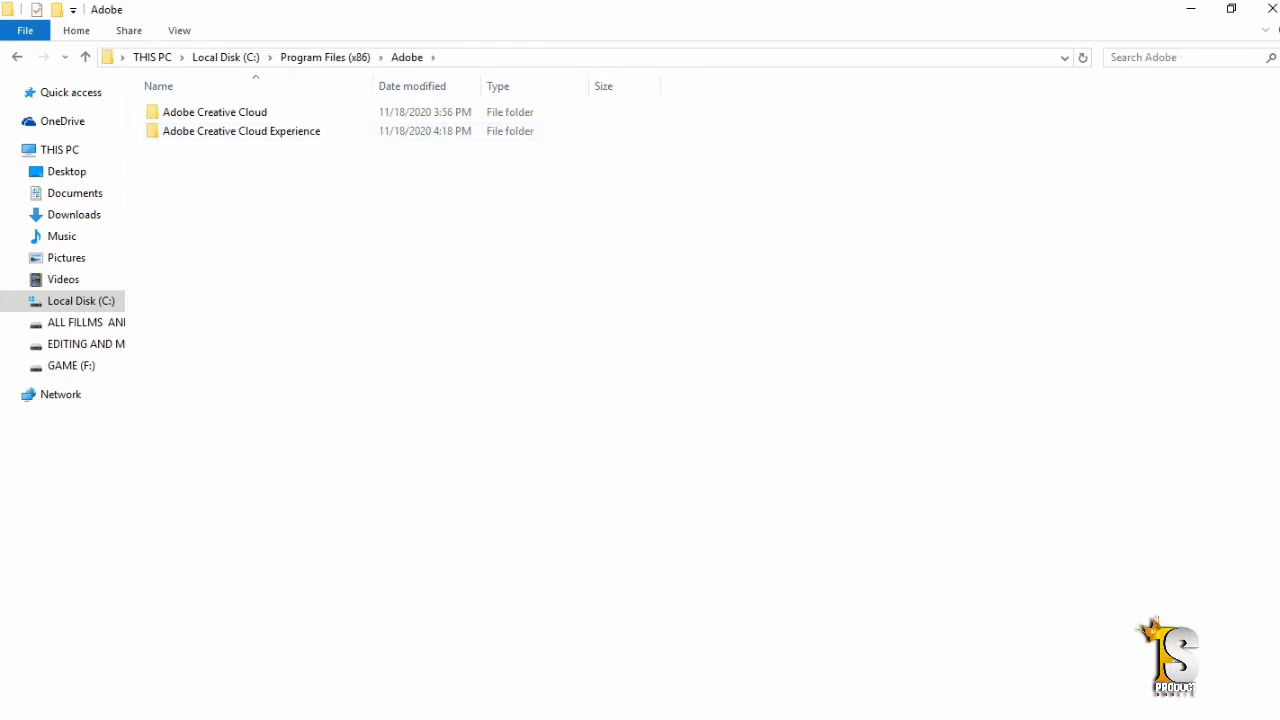
# Step: Look through the folders on the D: drive, select the tekken 7 folder, and return to the drive overview
pyautogui.hotkey('alt', 'Left')
pyautogui.hotkey('alt', 'Left')
pyautogui.hotkey('alt', 'Left')
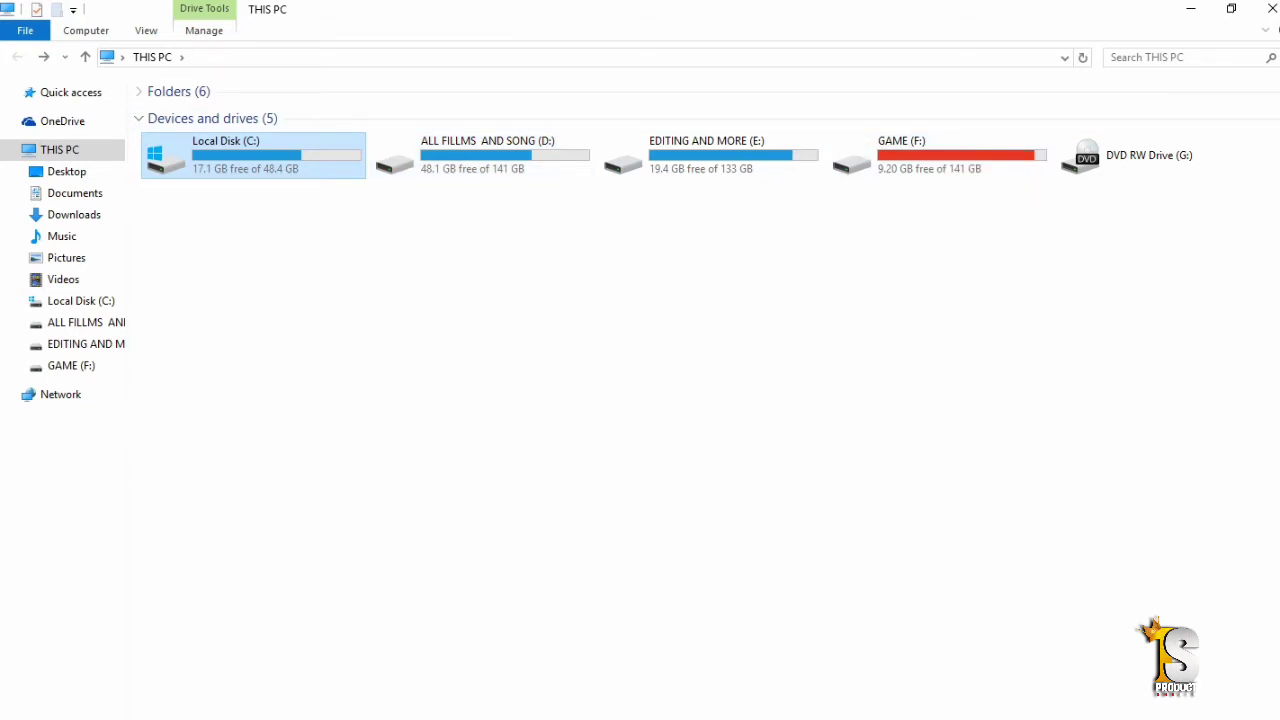
pyautogui.doubleClick(480, 155)
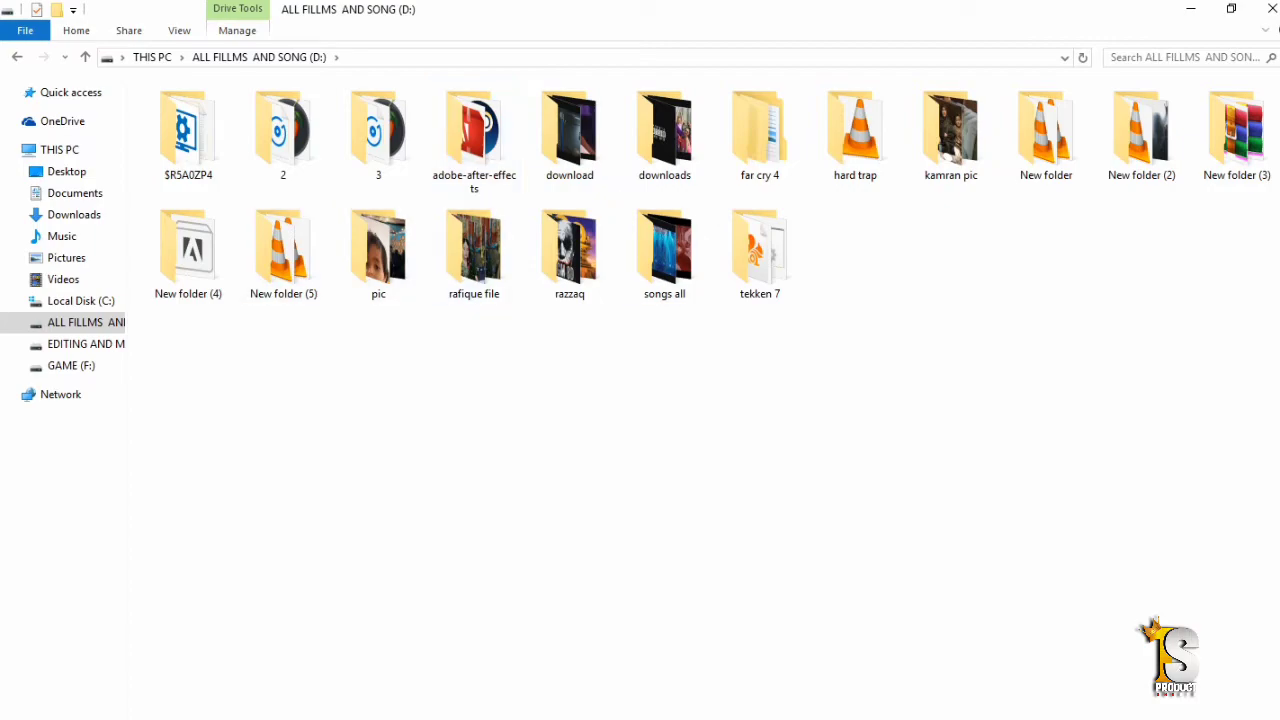
pyautogui.click(760, 251)
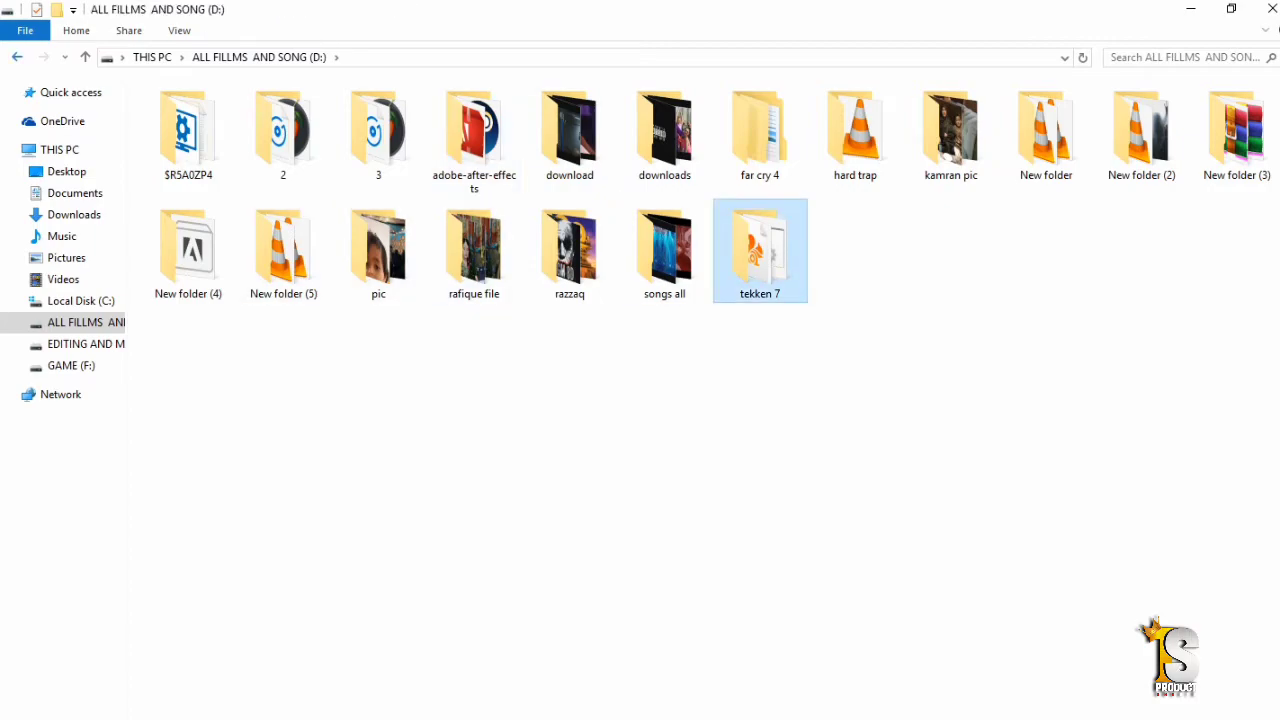
pyautogui.press('BackSpace')
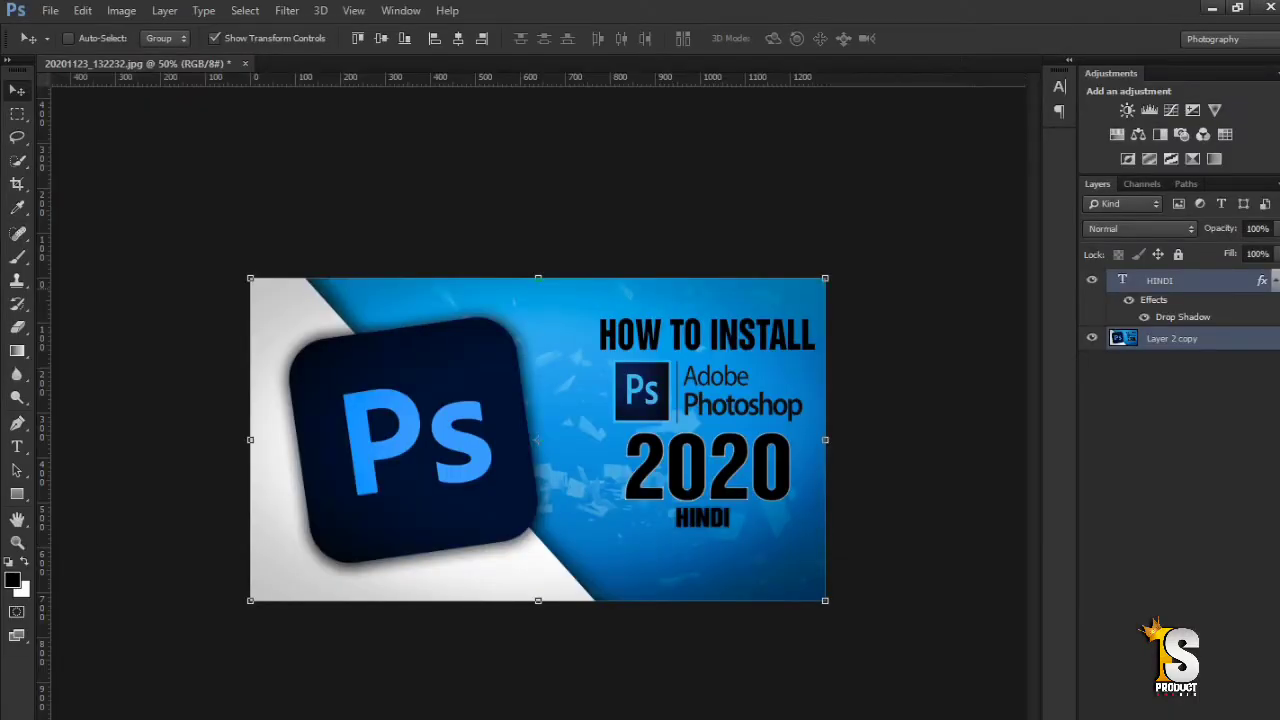
# Step: Check the C: drive's free space in File Explorer and switch back to Photoshop
pyautogui.moveTo(935, 317)
pyautogui.mouseDown()
pyautogui.moveTo(936, 668)
pyautogui.moveTo(877, 360)
pyautogui.moveTo(970, 330)
pyautogui.moveTo(934, 318)
pyautogui.mouseUp()
pyautogui.click(1211, 8)
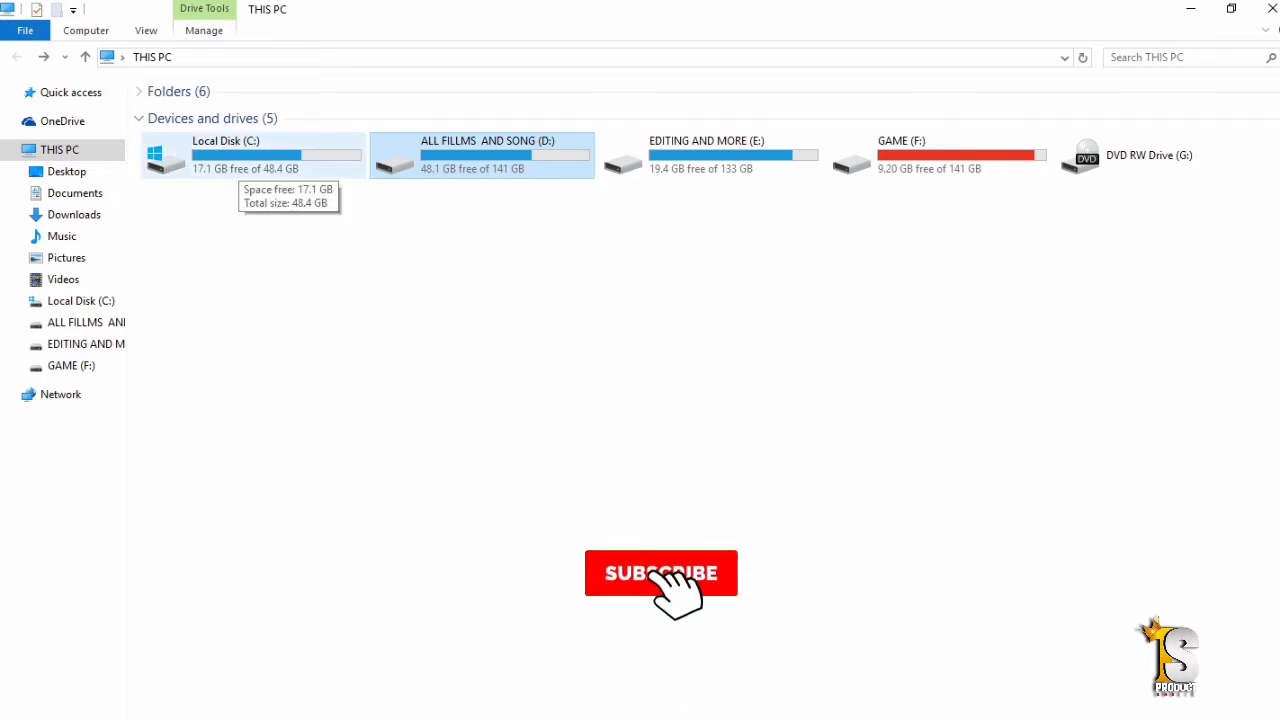
pyautogui.moveTo(550, 718)
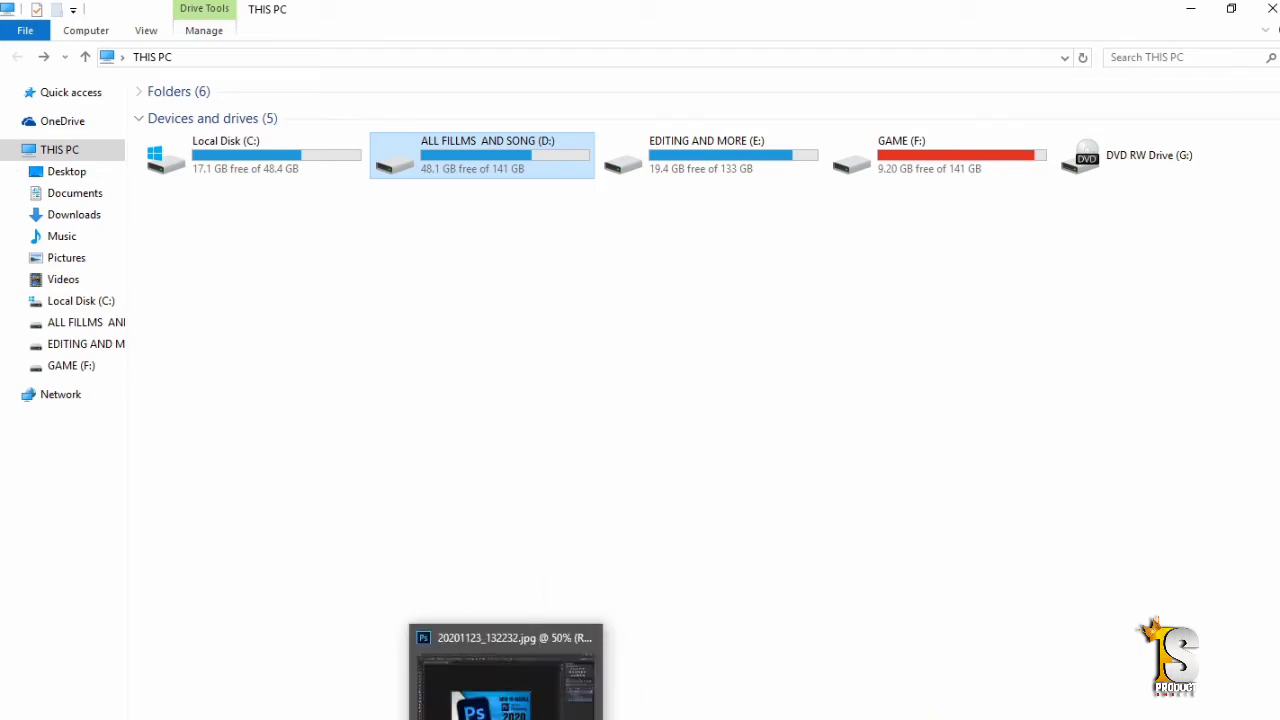
pyautogui.click(506, 716)
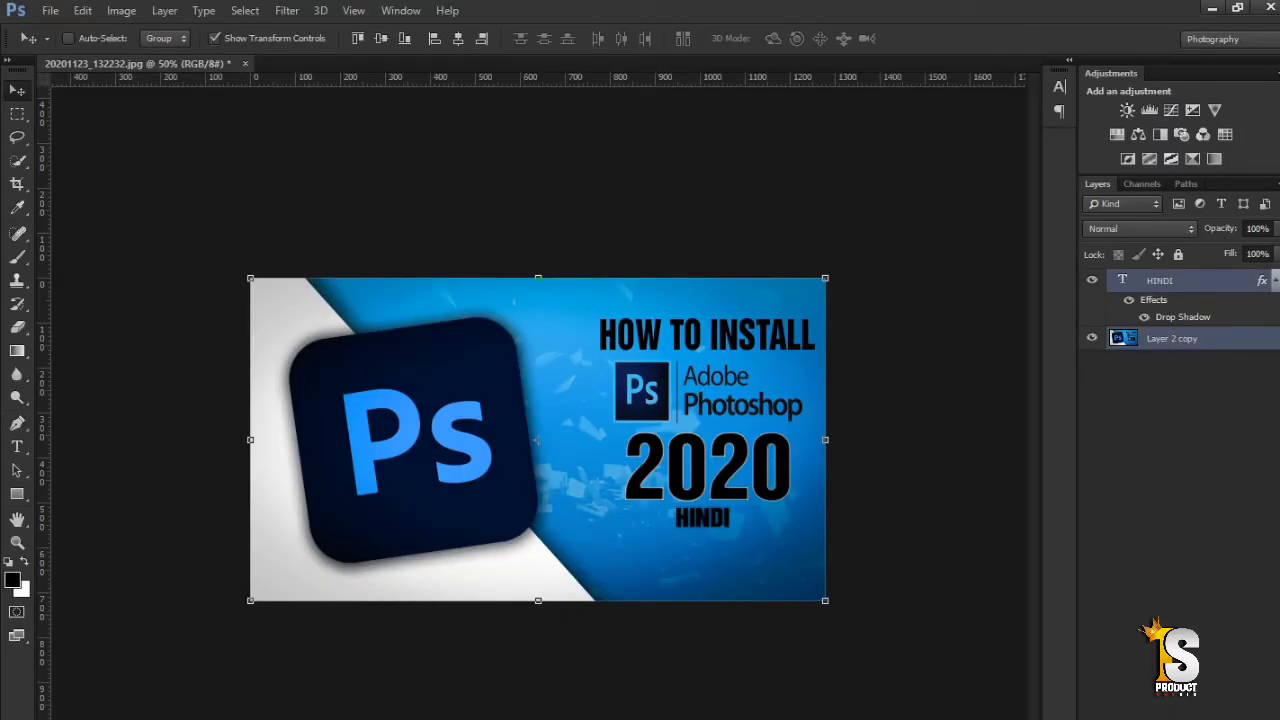